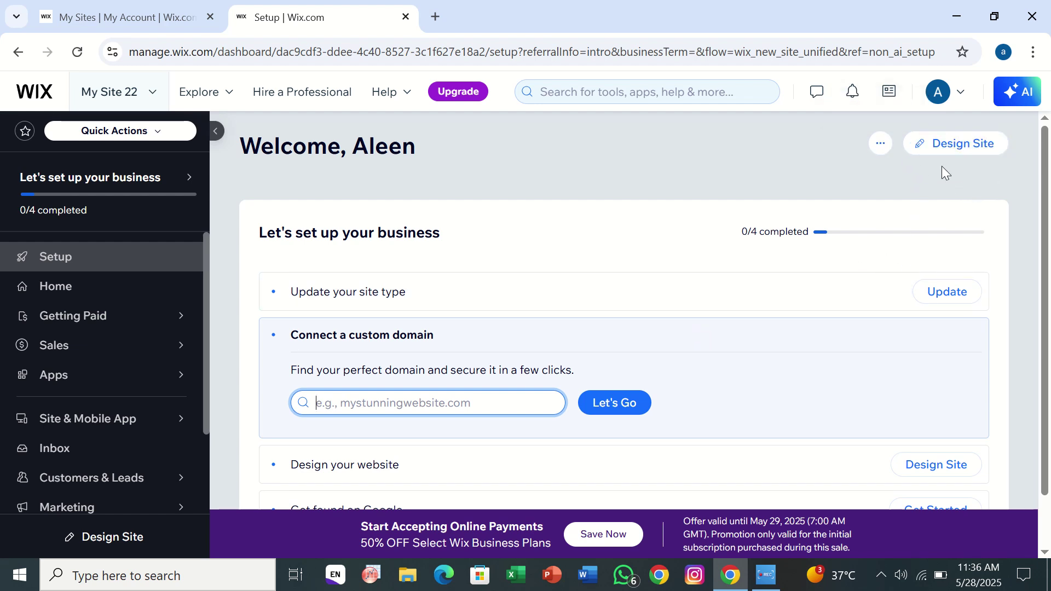
Start designing the site from a template and browse the most popular website templates
left_click(944, 147)
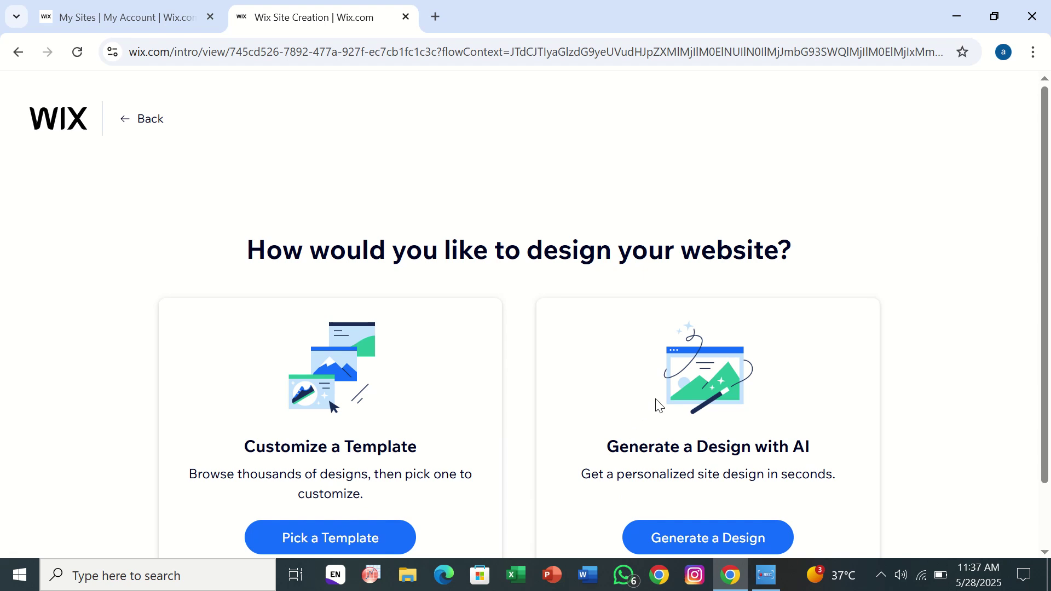
left_click(290, 539)
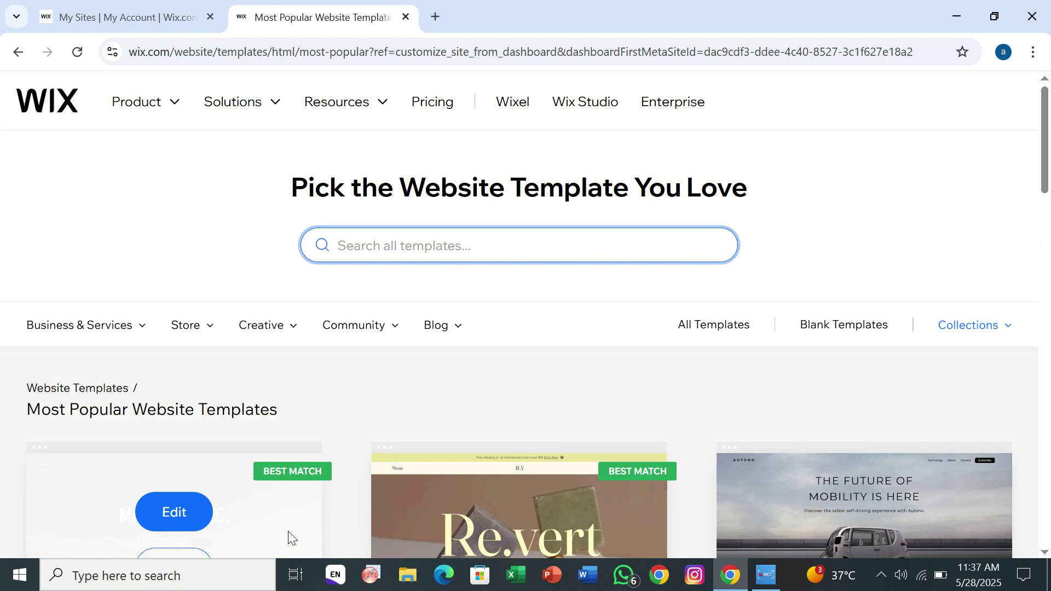
scroll(463, 363, "down", 20)
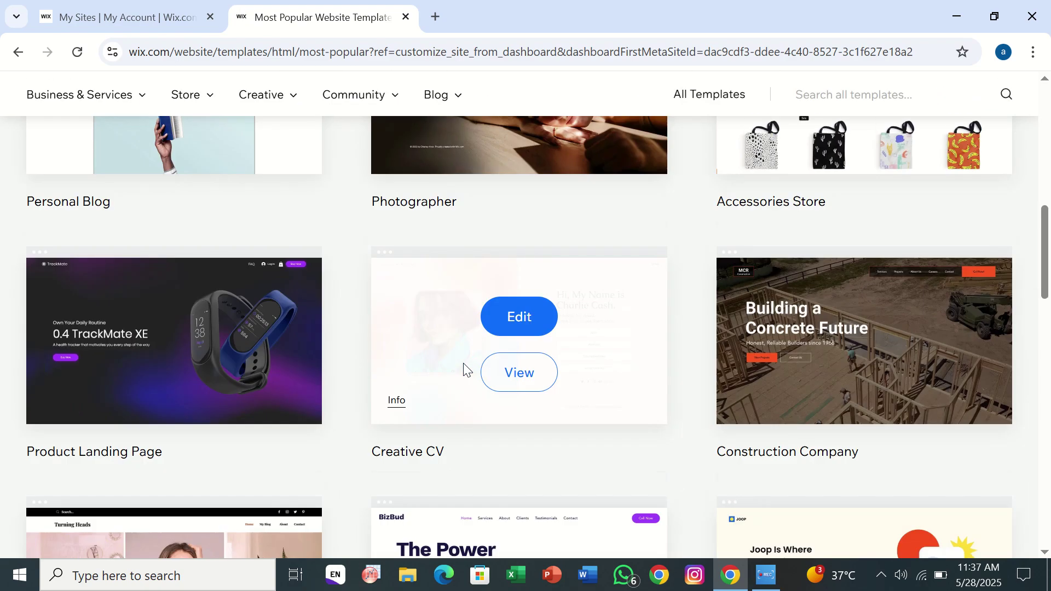
scroll(463, 363, "up", 20)
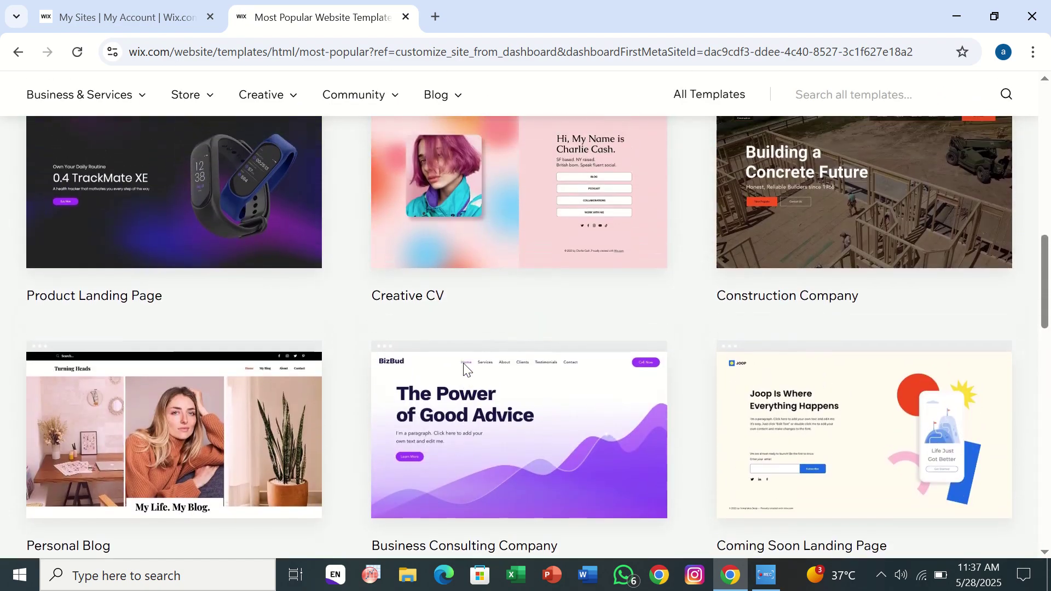
scroll(463, 363, "down", 2)
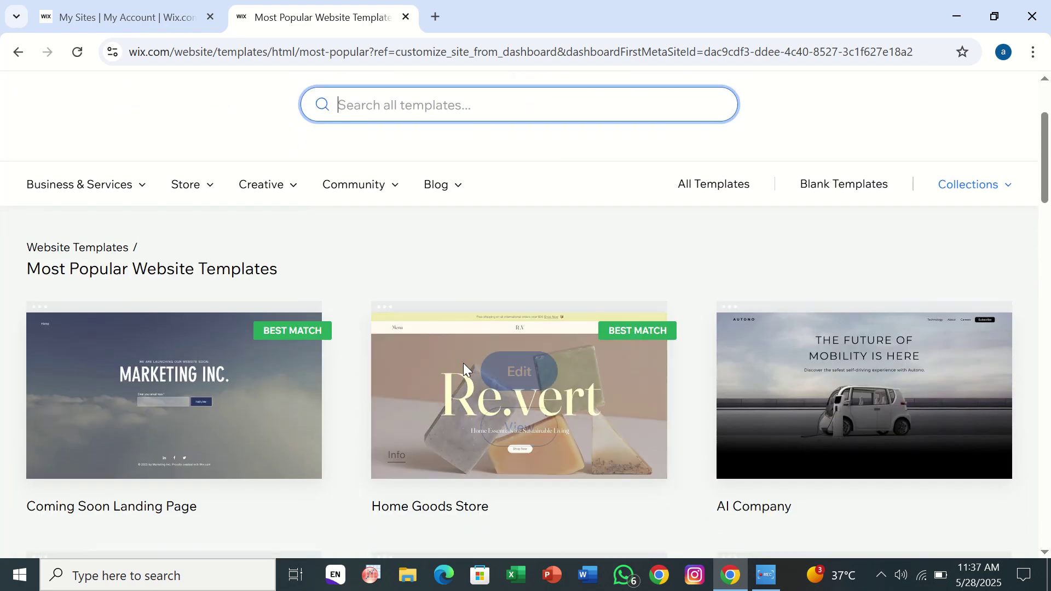
scroll(493, 241, "up", 2)
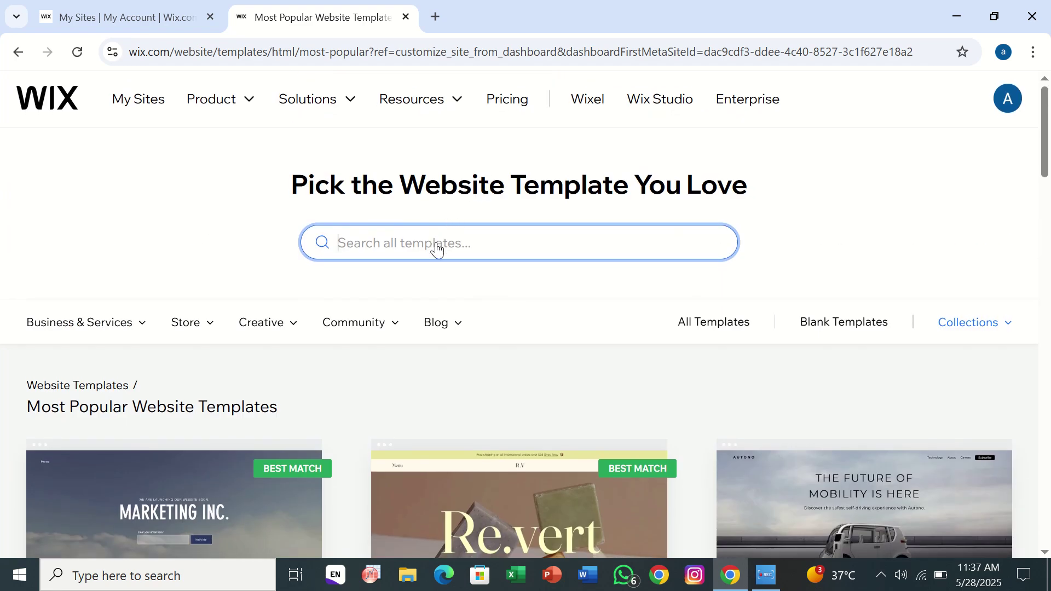
Search the website templates for "journals"
type("jou")
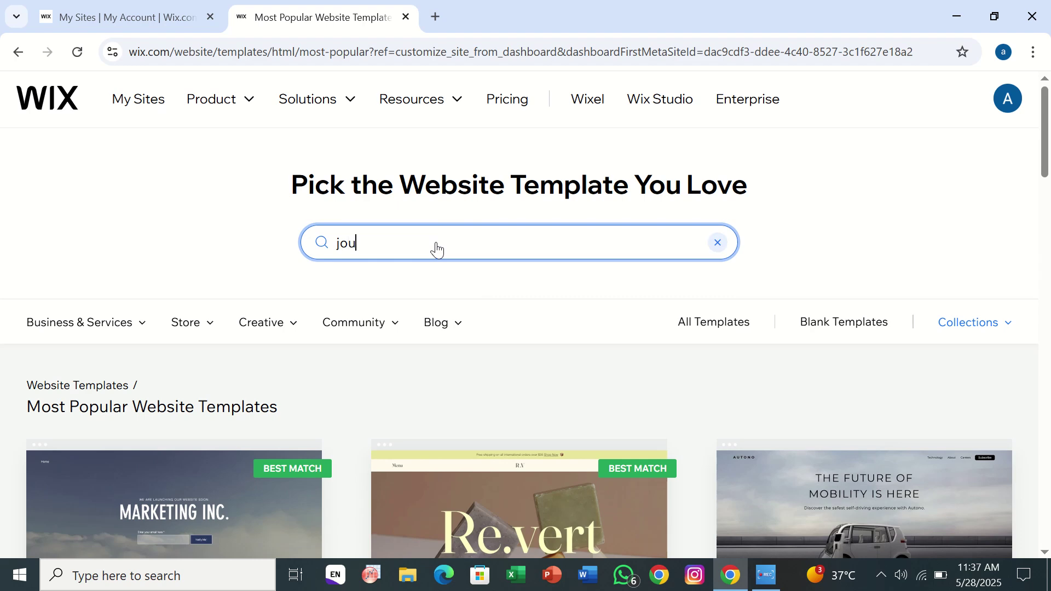
type("rnals")
key("Return")
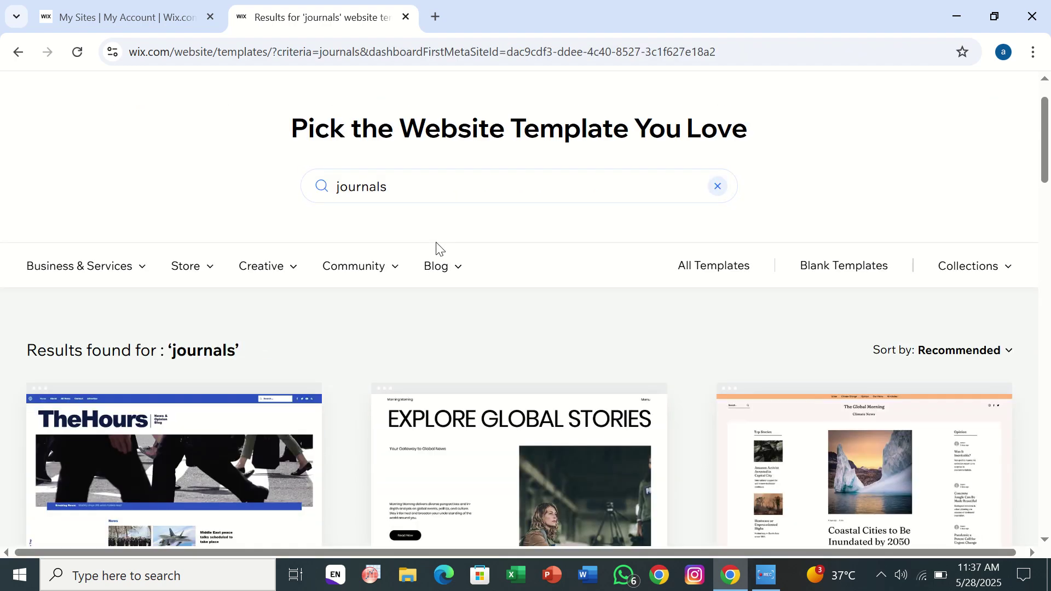
Open the World News Blog (Simple) template for editing and dismiss the AI content dialog
scroll(435, 241, "down", 10)
scroll(434, 237, "down", 6)
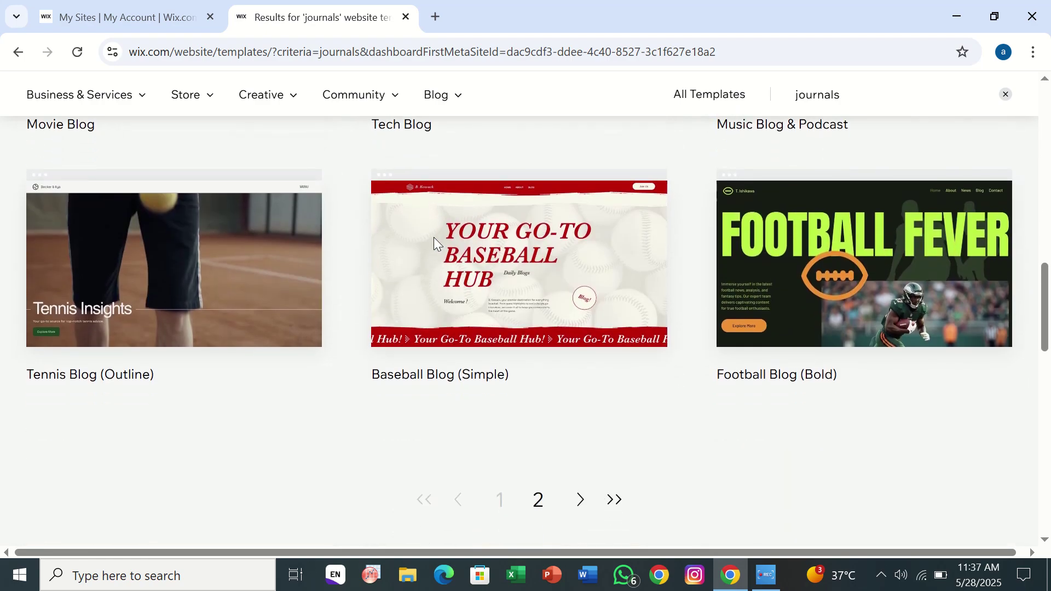
scroll(433, 237, "up", 16)
scroll(433, 237, "down", 4)
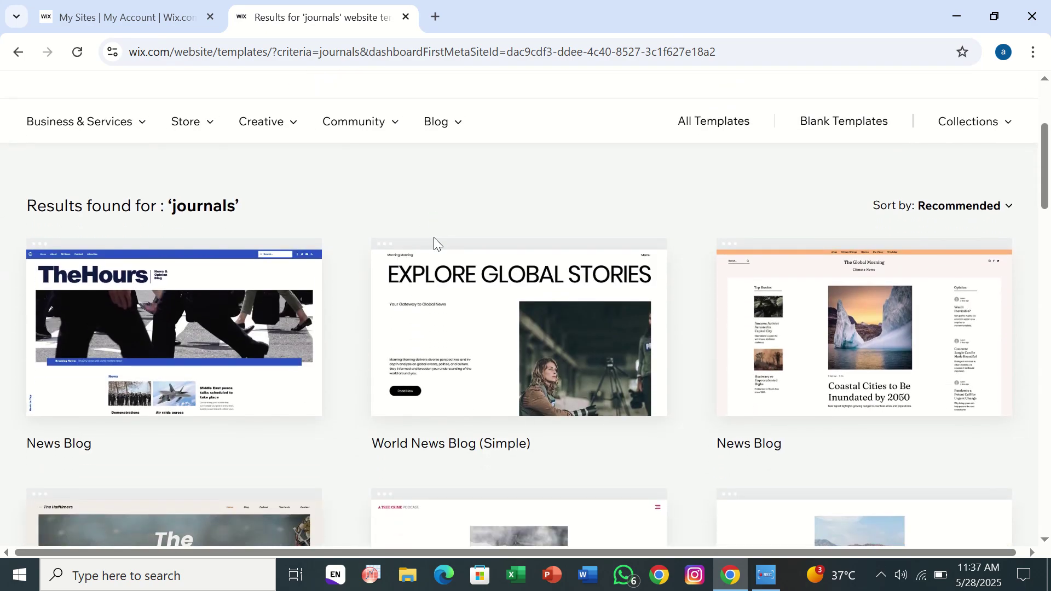
mouse_move(456, 386)
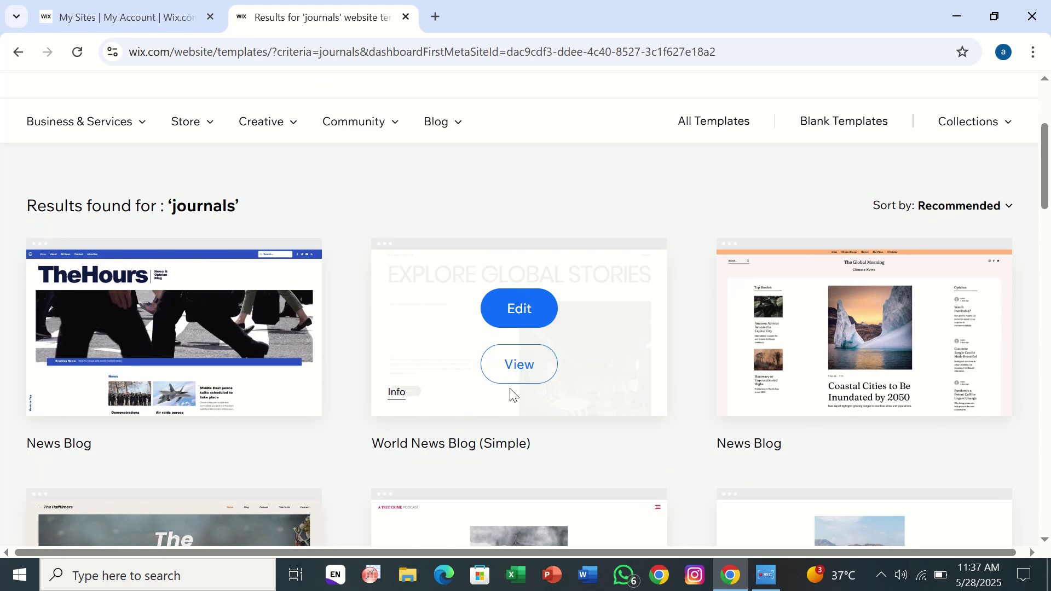
left_click(513, 328)
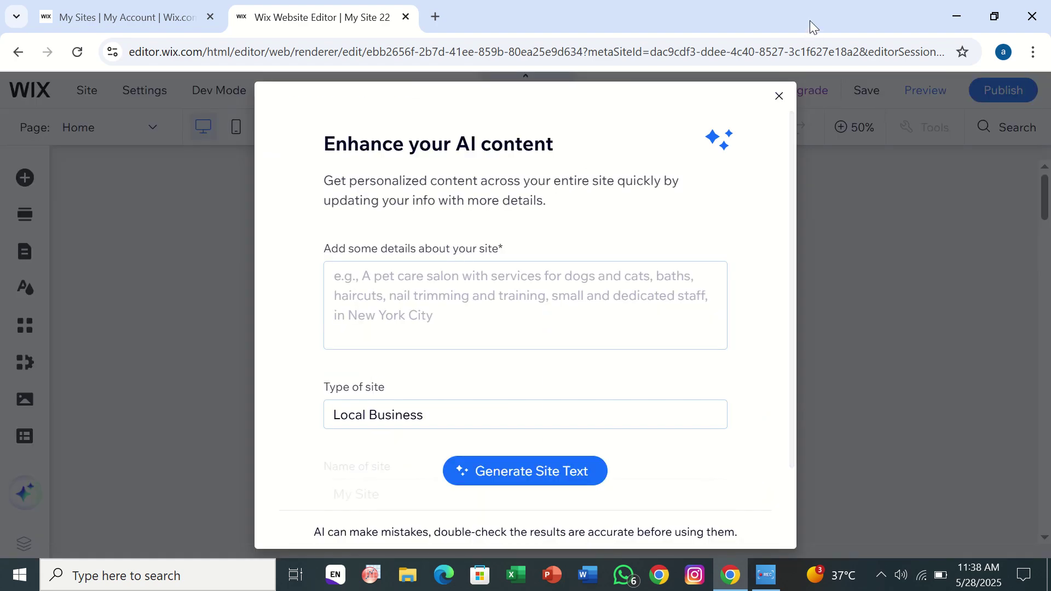
left_click(779, 97)
mouse_move(781, 102)
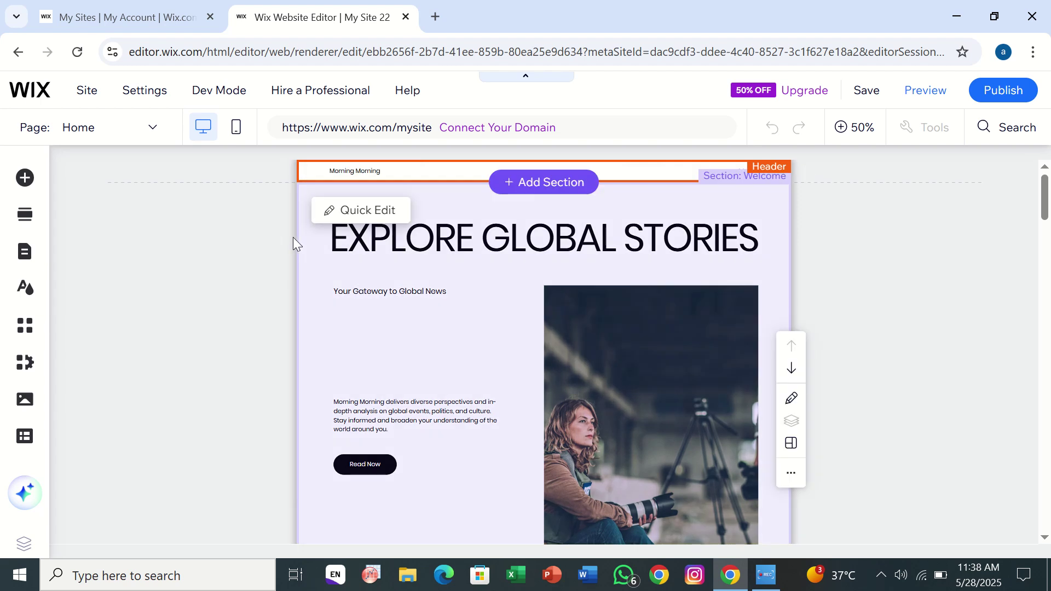
Try the Vertical, Cross fade and Out-in page transitions in the site design and set the transition to Horizontal
left_click(293, 238)
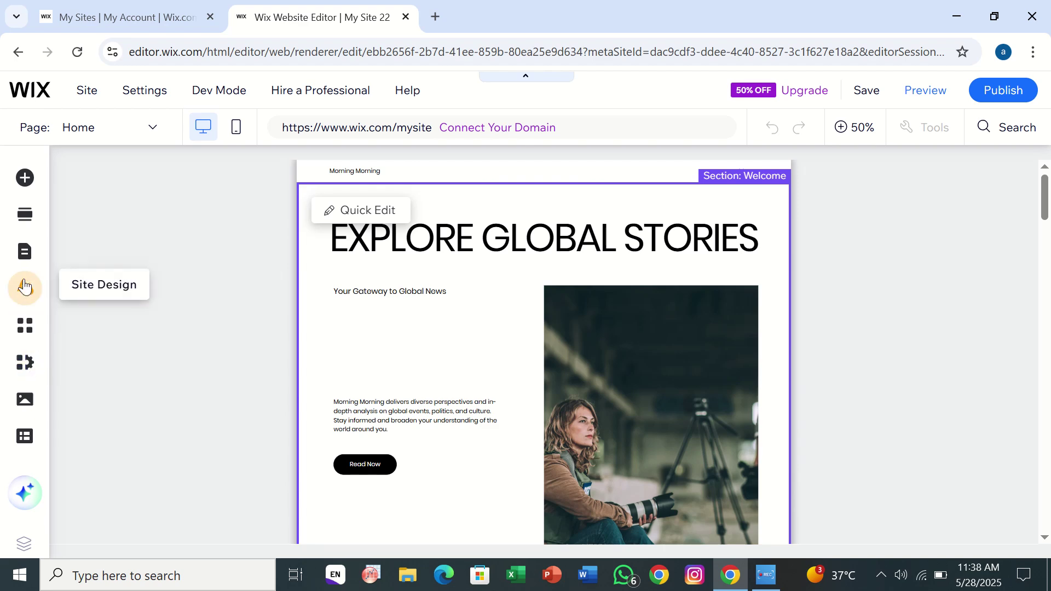
left_click(24, 286)
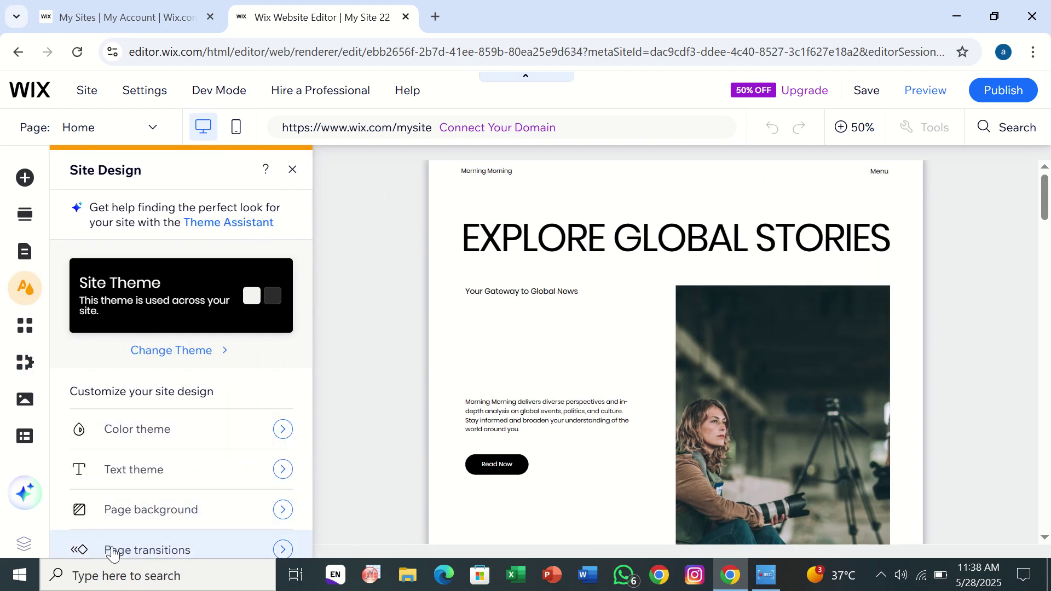
left_click(115, 549)
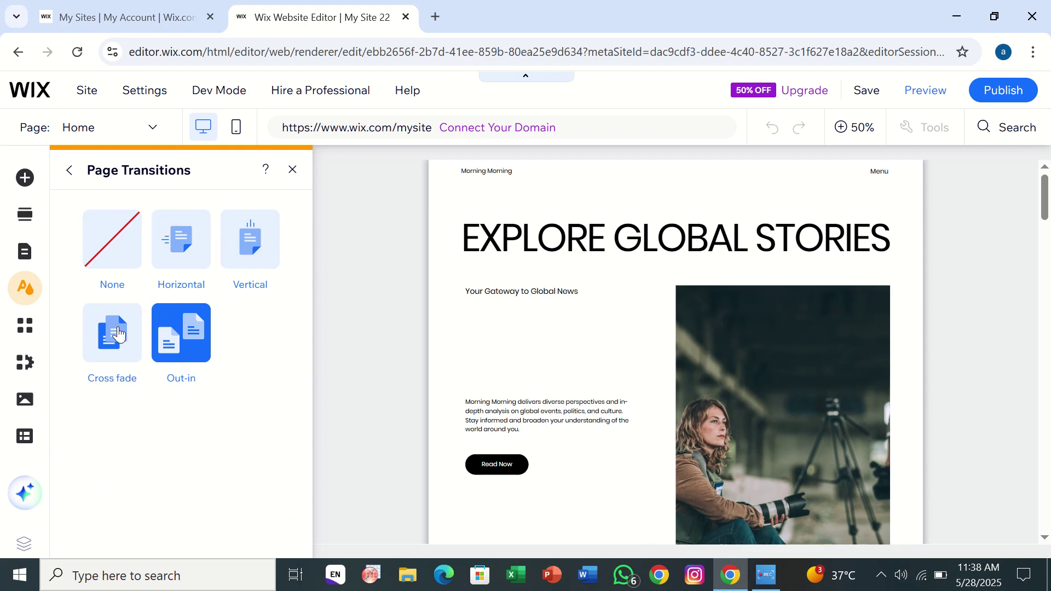
left_click(174, 271)
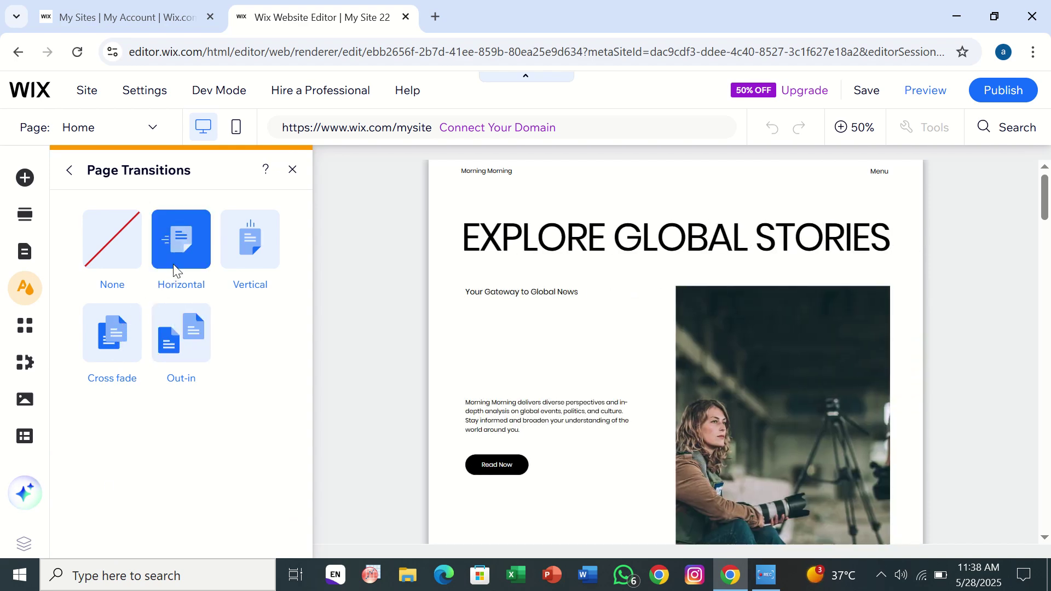
left_click(276, 271)
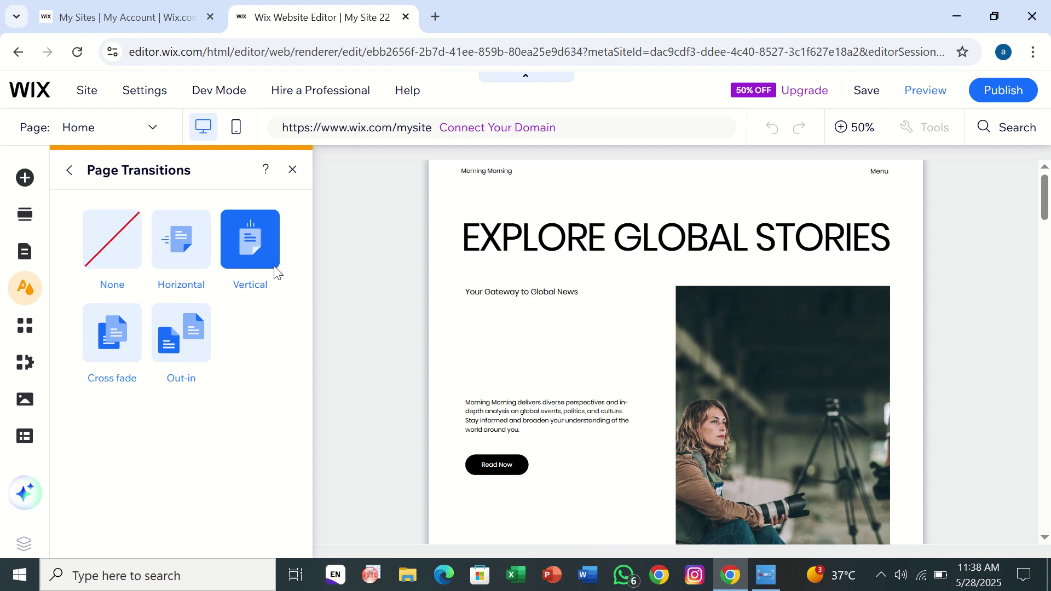
left_click(105, 365)
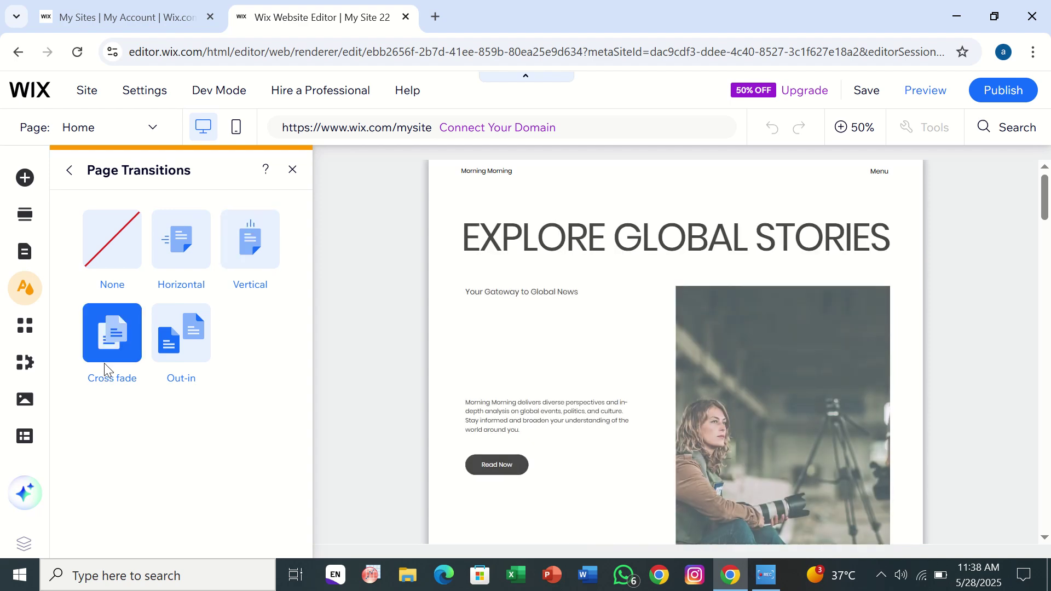
left_click(167, 350)
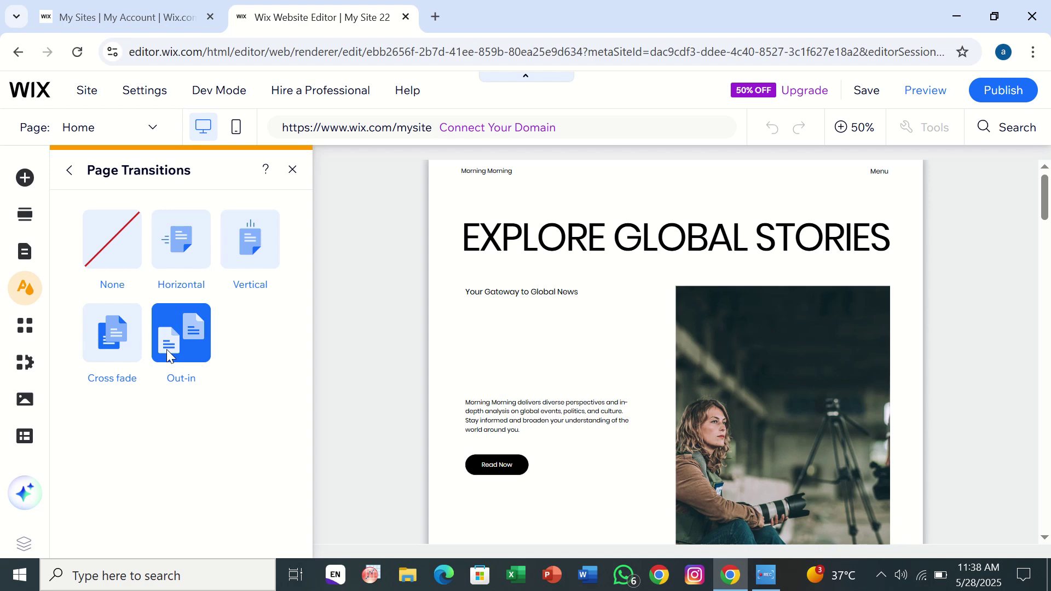
left_click(259, 239)
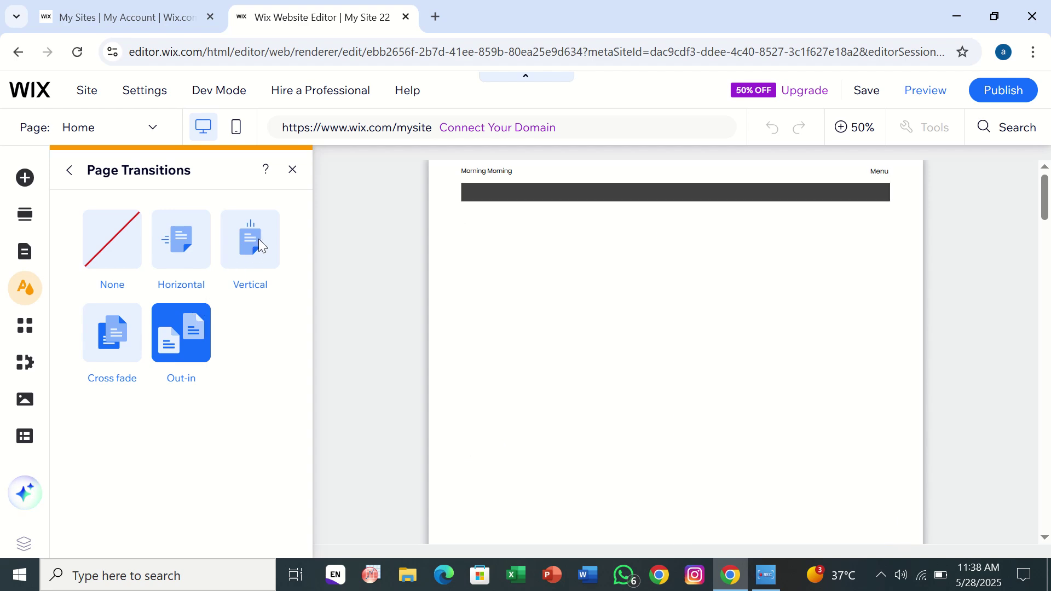
left_click(172, 224)
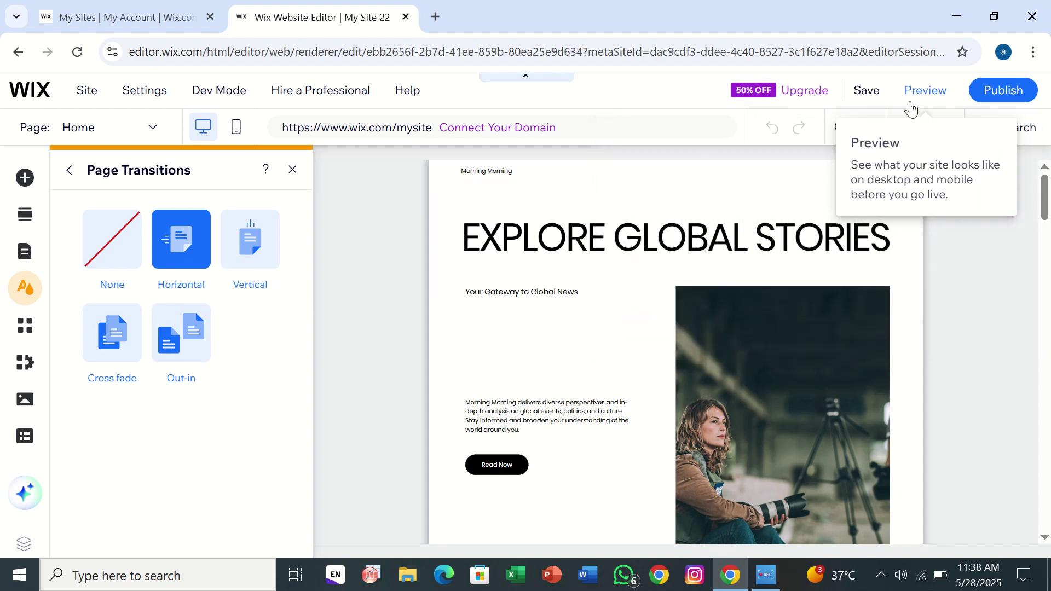
Preview the site, look through the home page and return to the editor
left_click(911, 107)
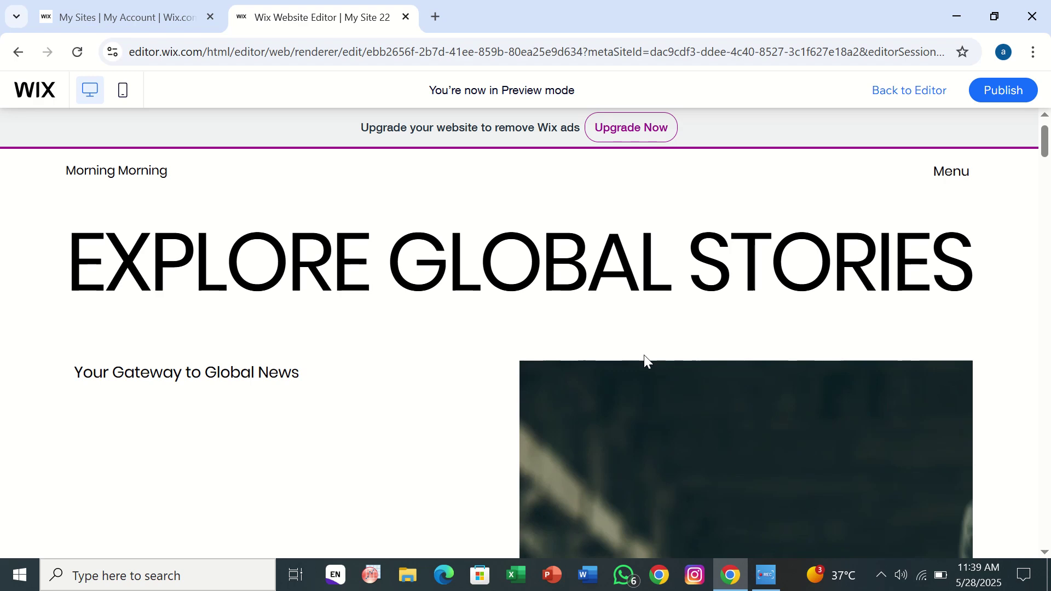
scroll(644, 355, "down", 3)
scroll(645, 356, "down", 10)
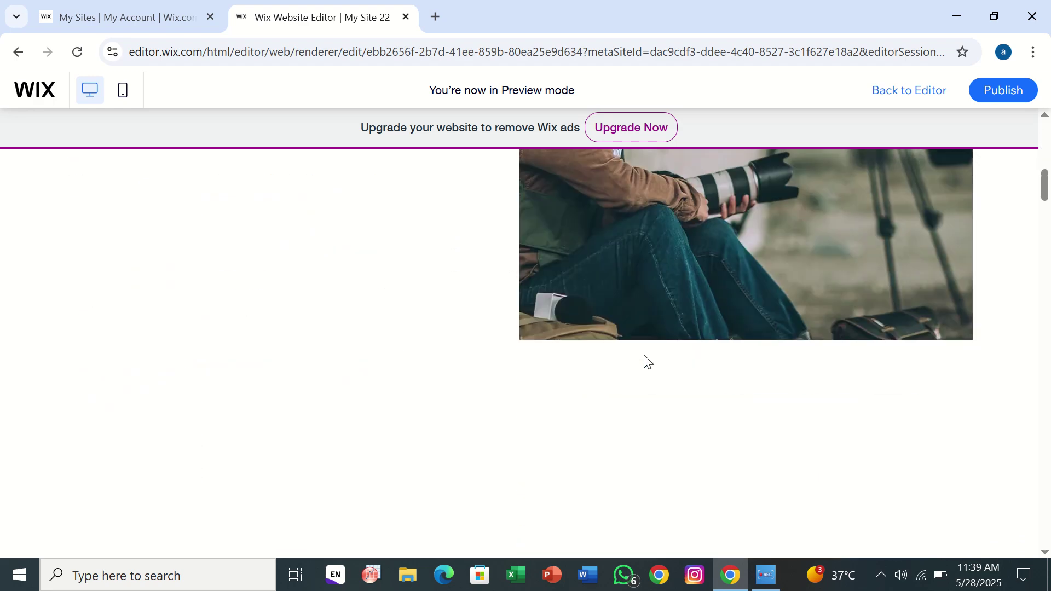
scroll(648, 361, "down", 10)
scroll(647, 361, "up", 10)
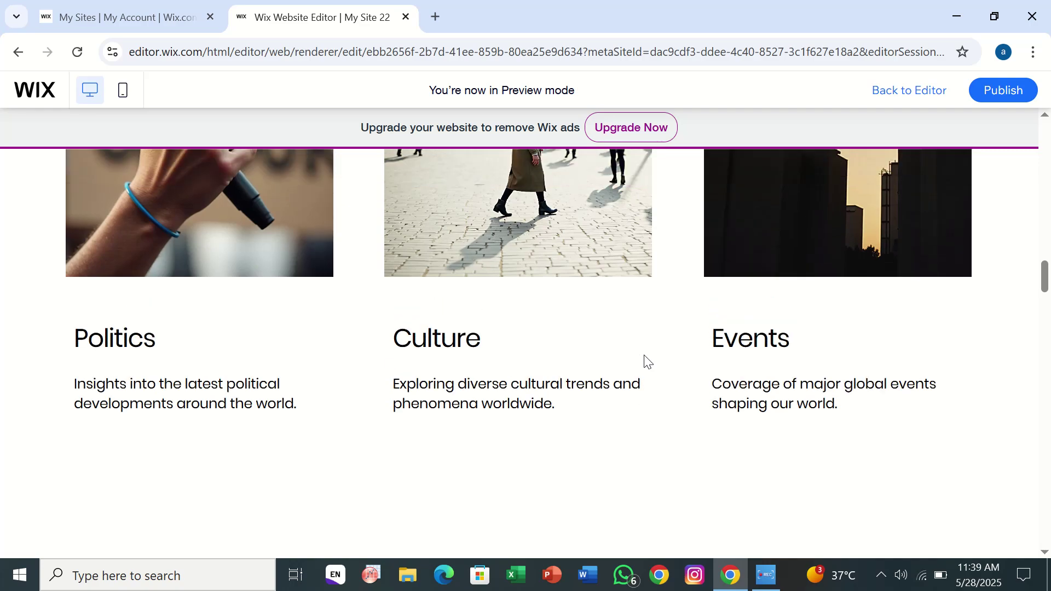
scroll(644, 354, "up", 10)
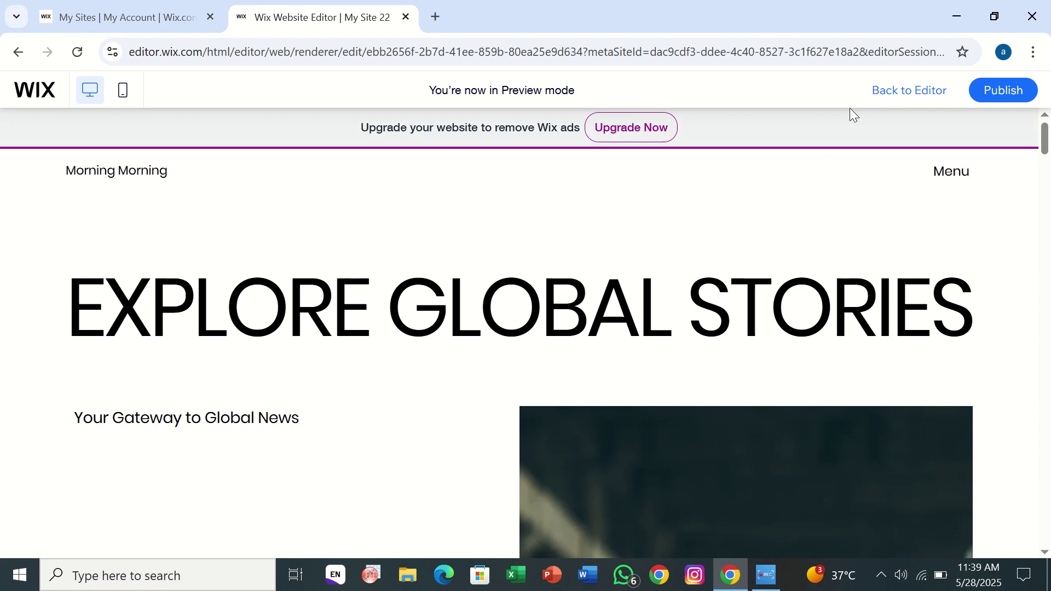
left_click(883, 91)
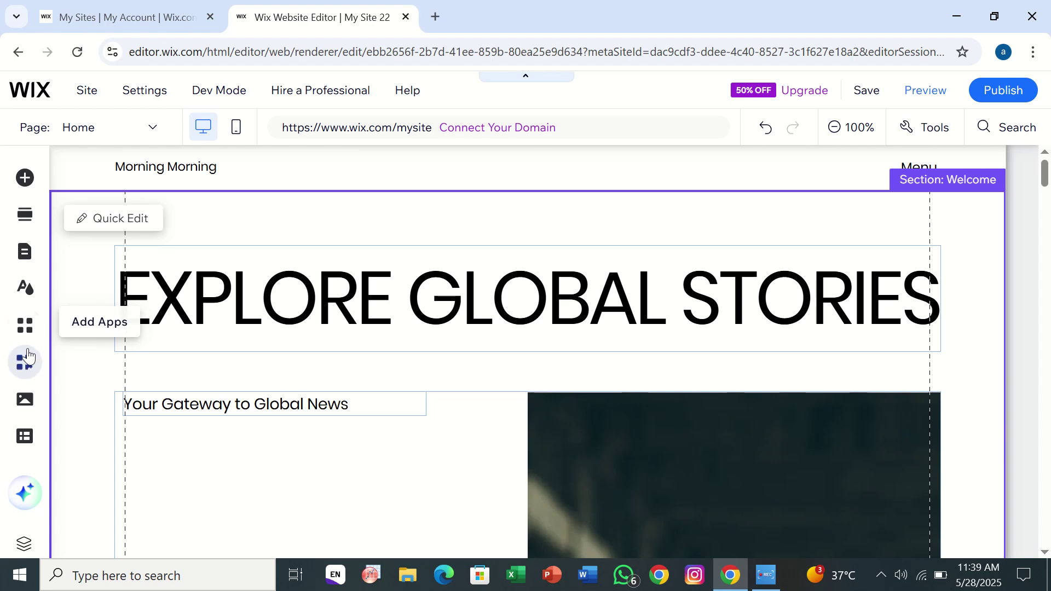
Set the site's page transition to Vertical and close the site design settings
left_click(26, 290)
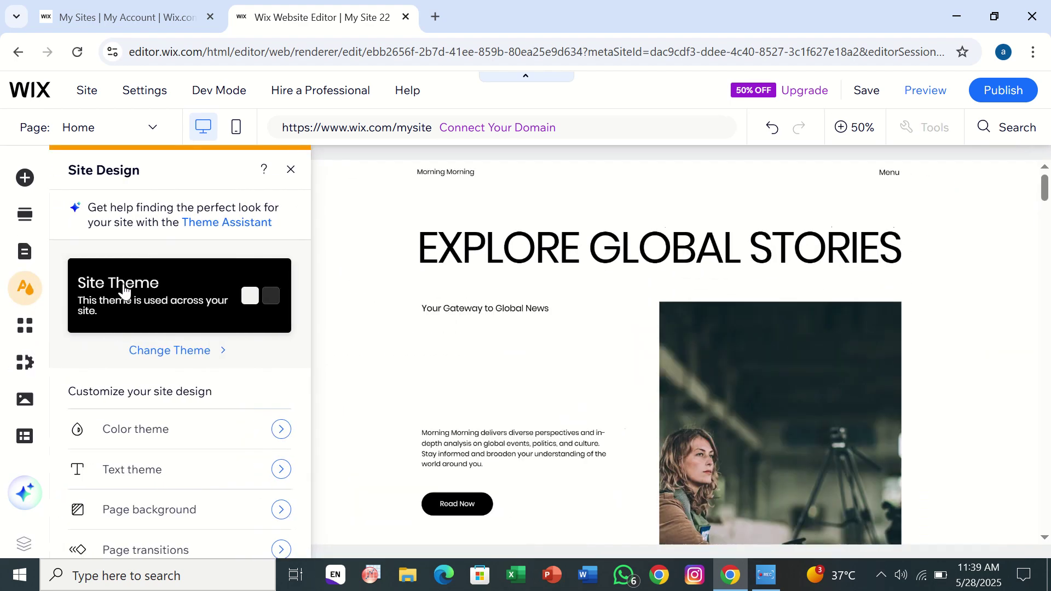
left_click(135, 547)
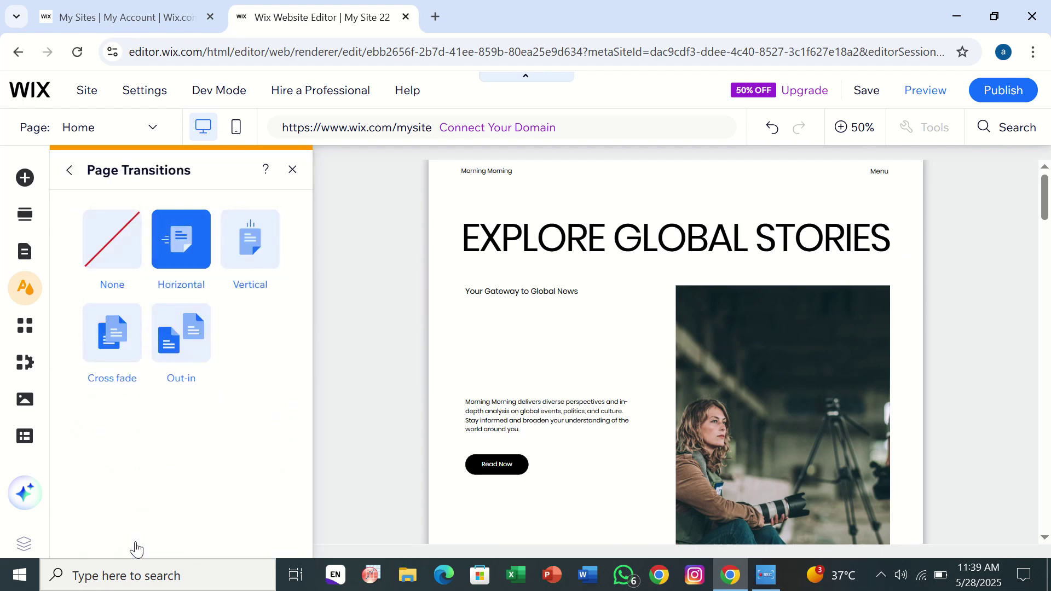
left_click(106, 271)
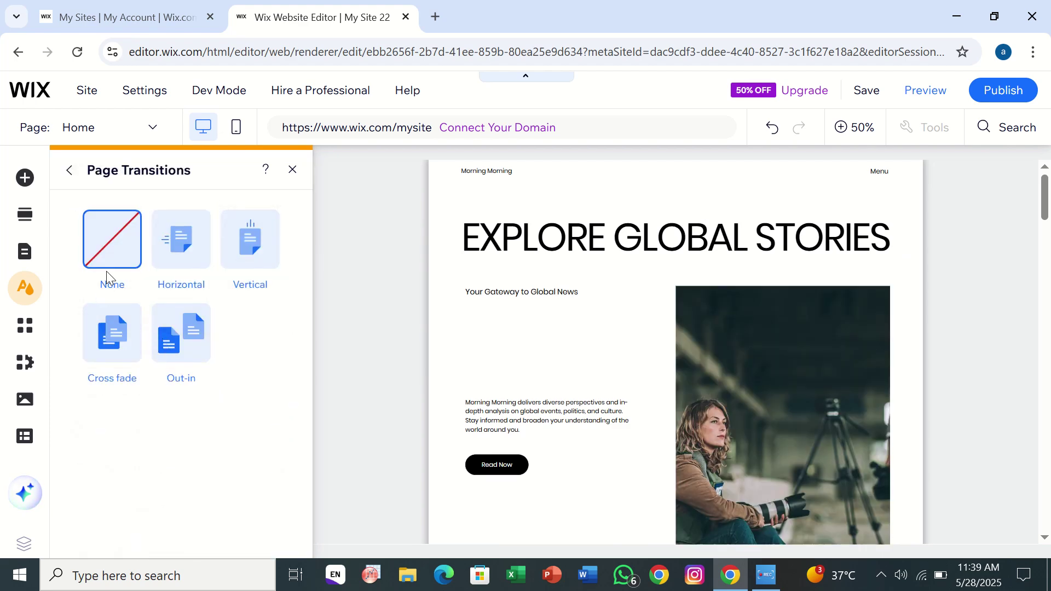
left_click(179, 238)
left_click(239, 249)
left_click(293, 170)
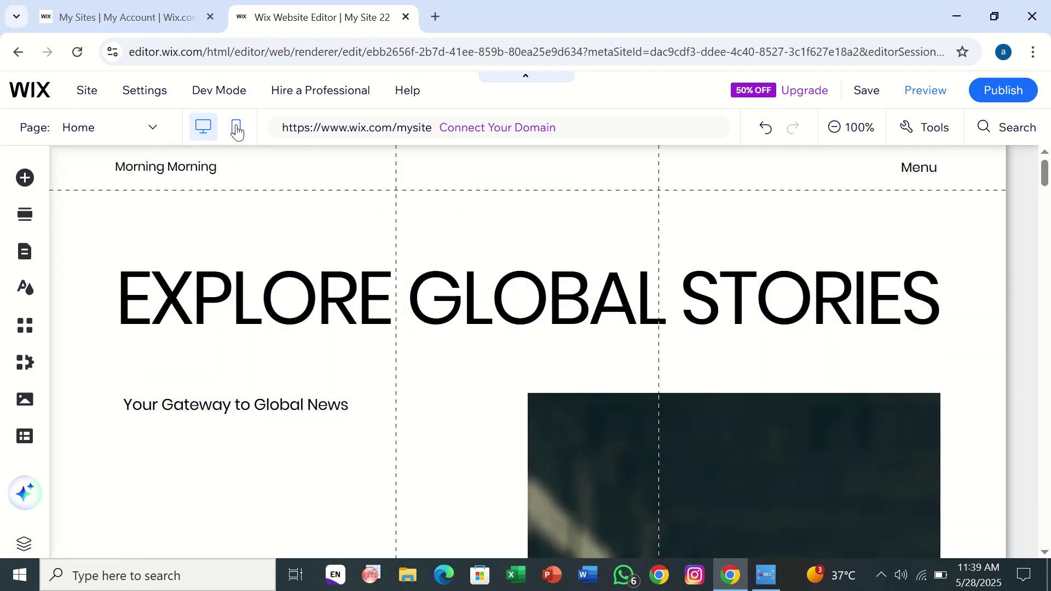
Examine the home page's mobile layout in the mobile editor and return to the desktop version
left_click(235, 140)
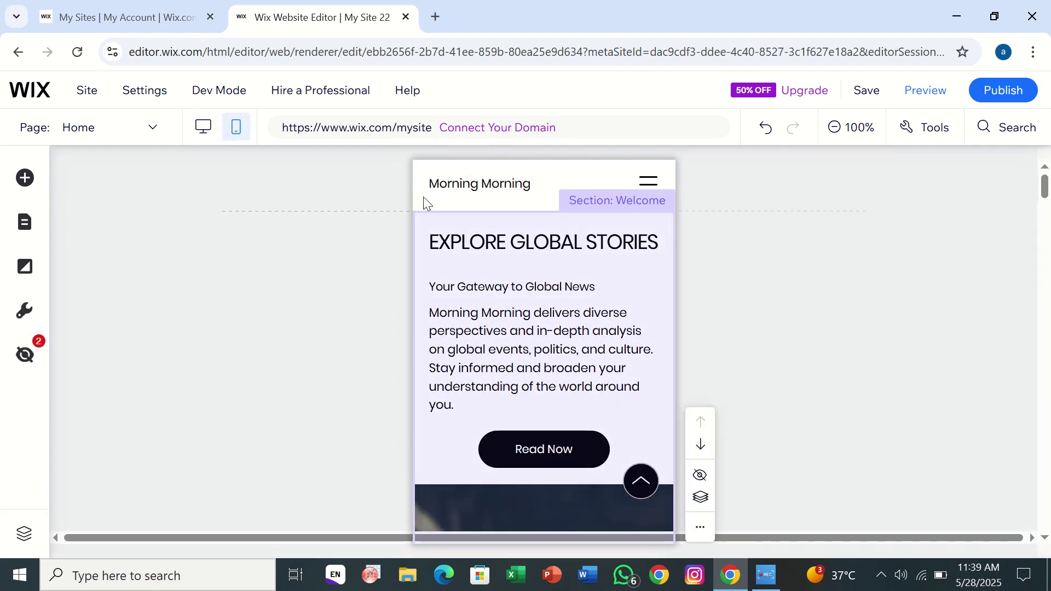
left_click(425, 219)
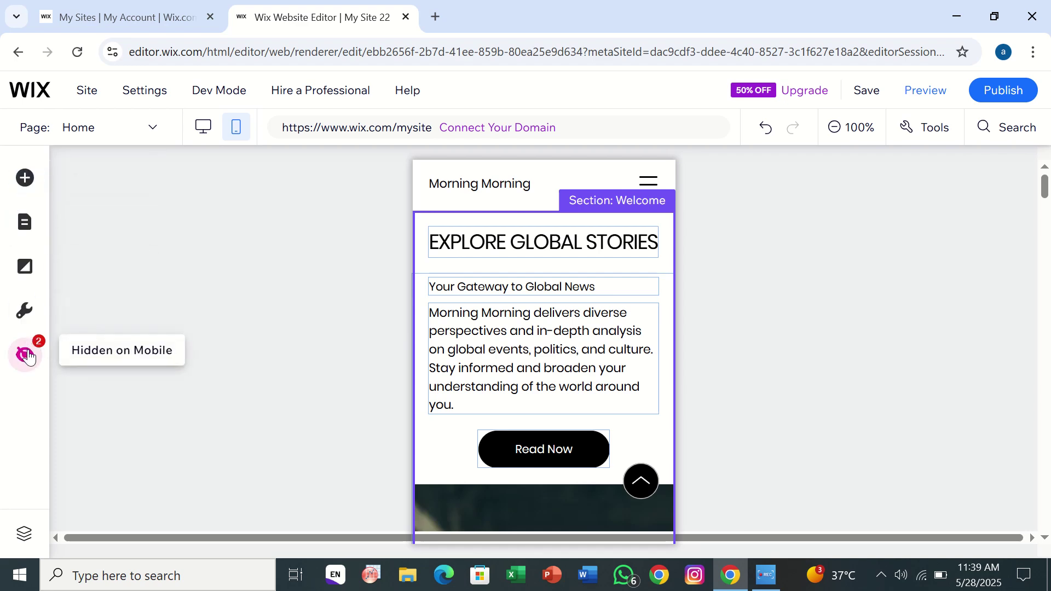
scroll(359, 357, "down", 5)
scroll(359, 357, "down", 7)
scroll(359, 357, "up", 1)
scroll(359, 357, "up", 10)
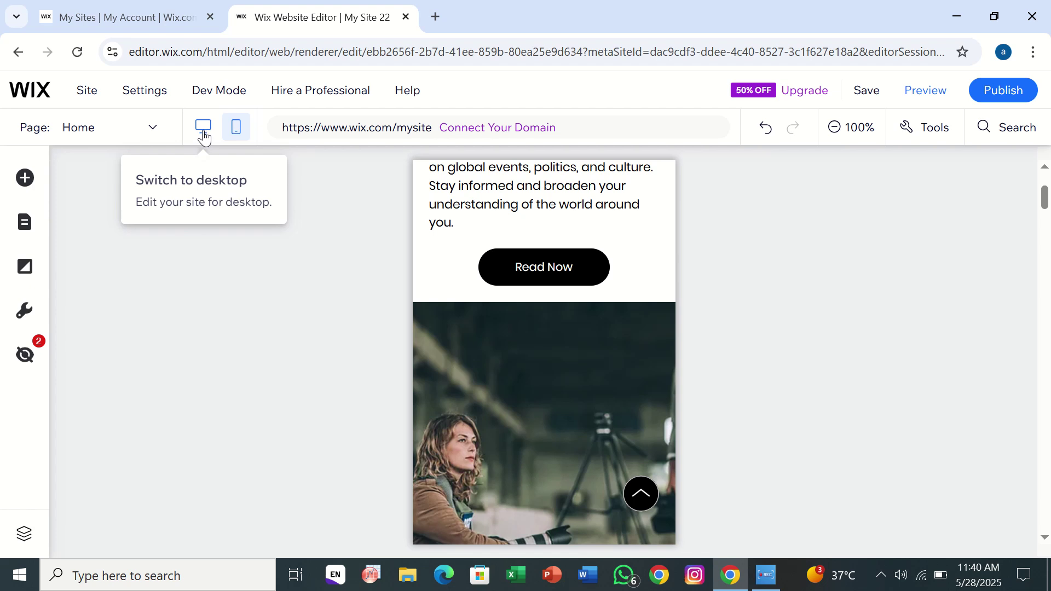
left_click(201, 129)
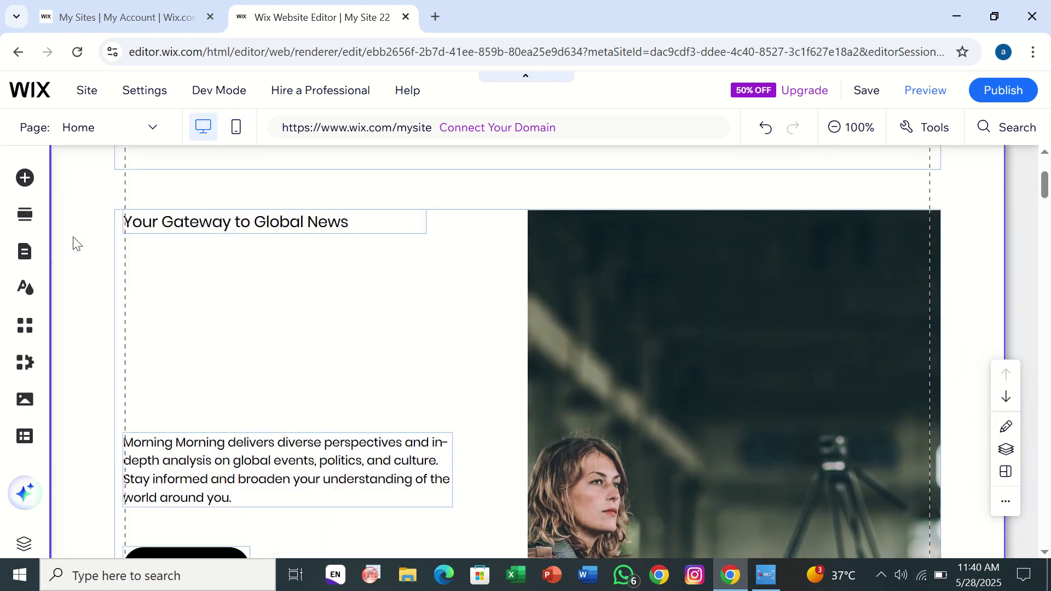
Try the Out-in page transition in the site design, set the transition to Horizontal and close the settings
left_click(21, 305)
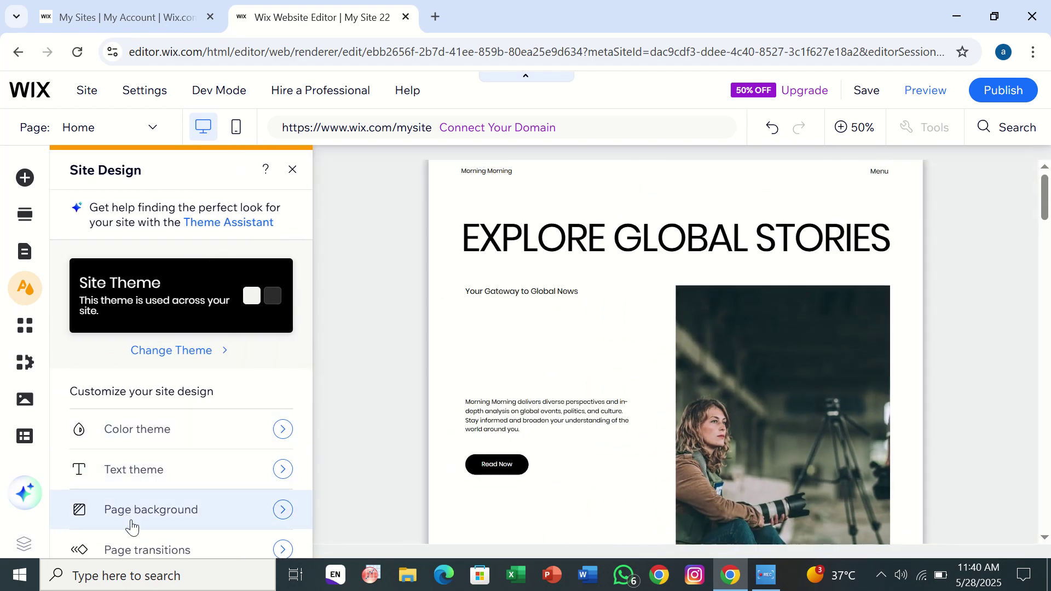
left_click(131, 545)
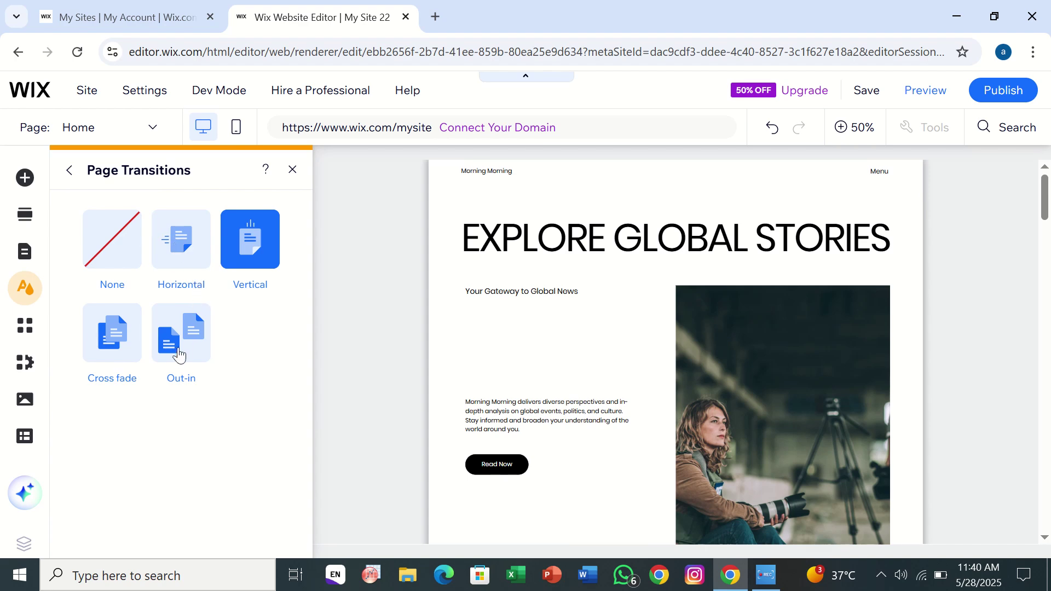
left_click(159, 340)
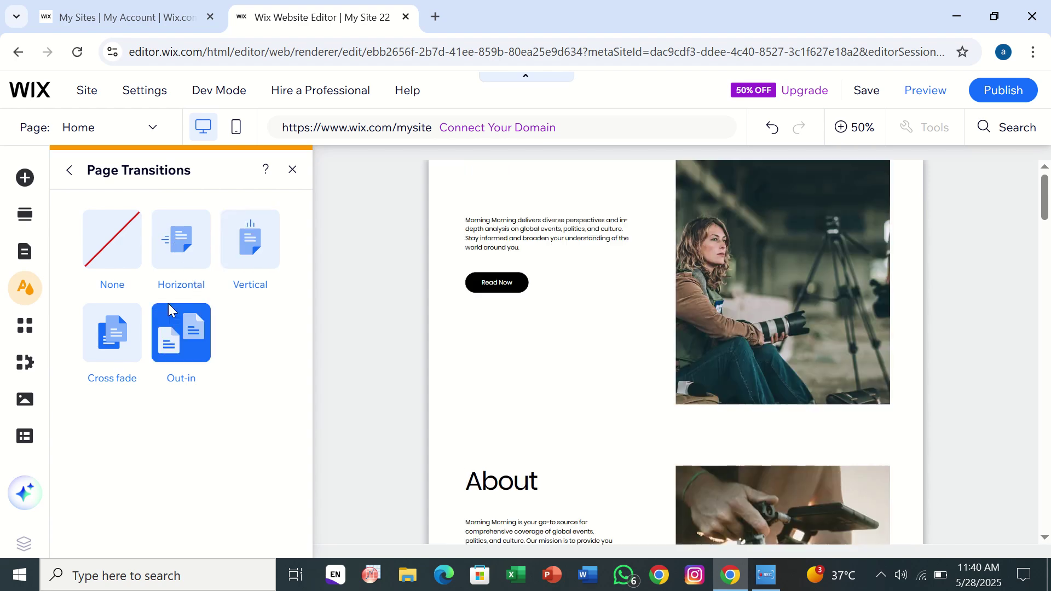
left_click(185, 255)
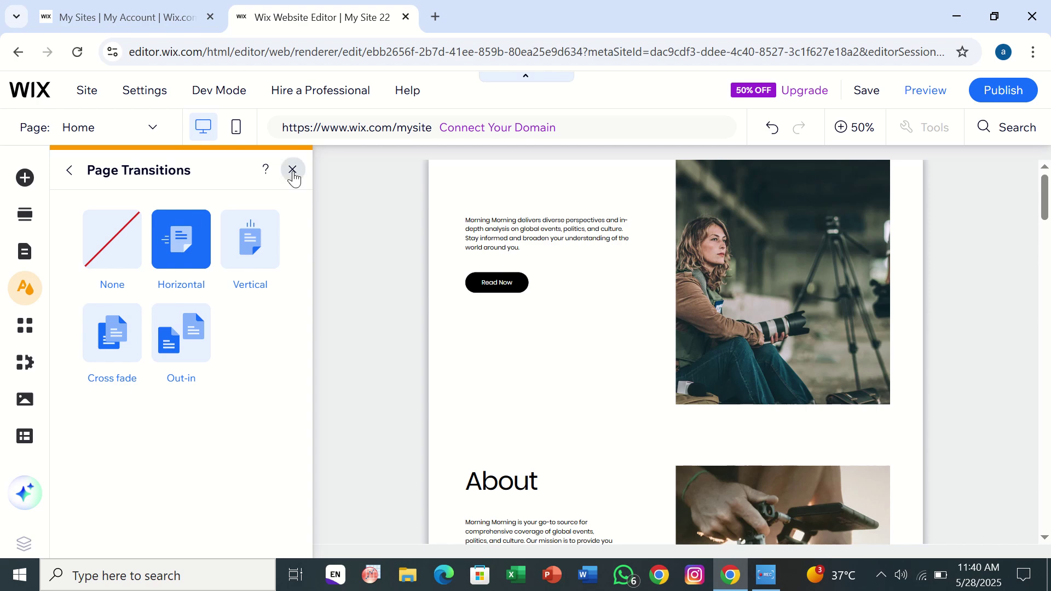
left_click(292, 170)
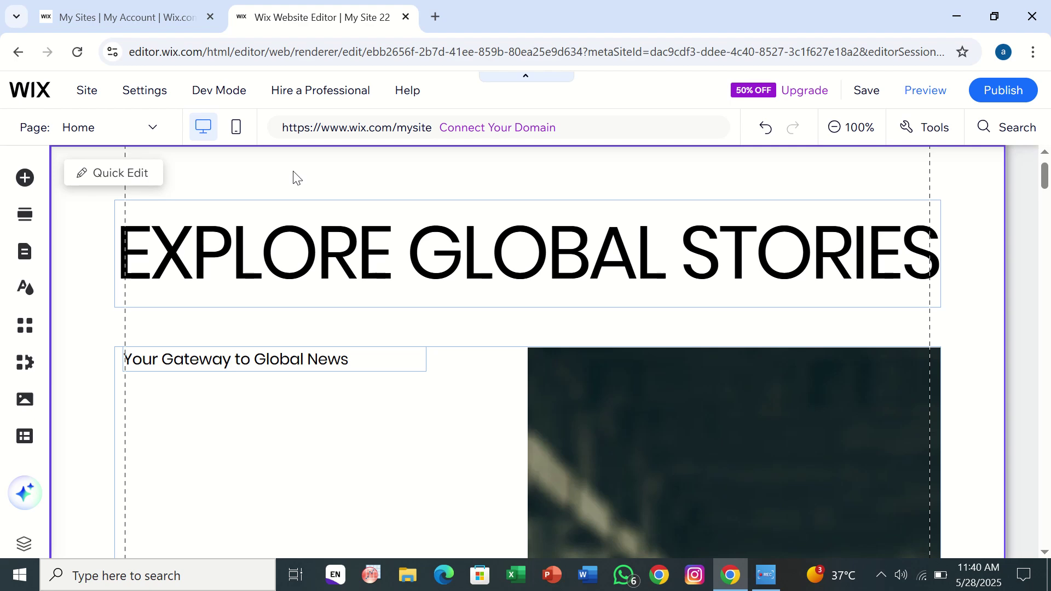
left_click(186, 18)
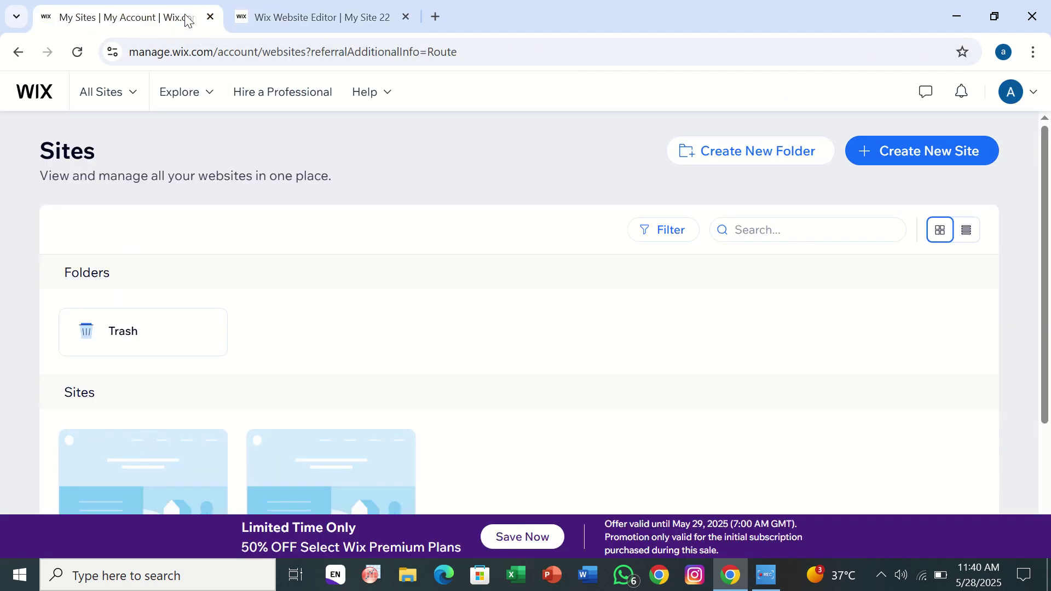
left_click(265, 19)
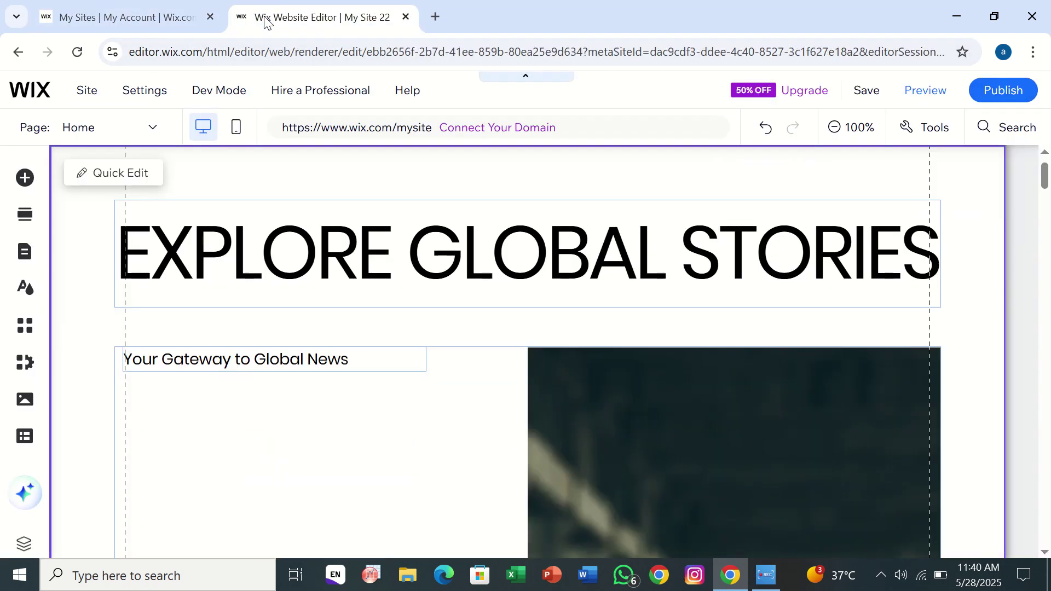